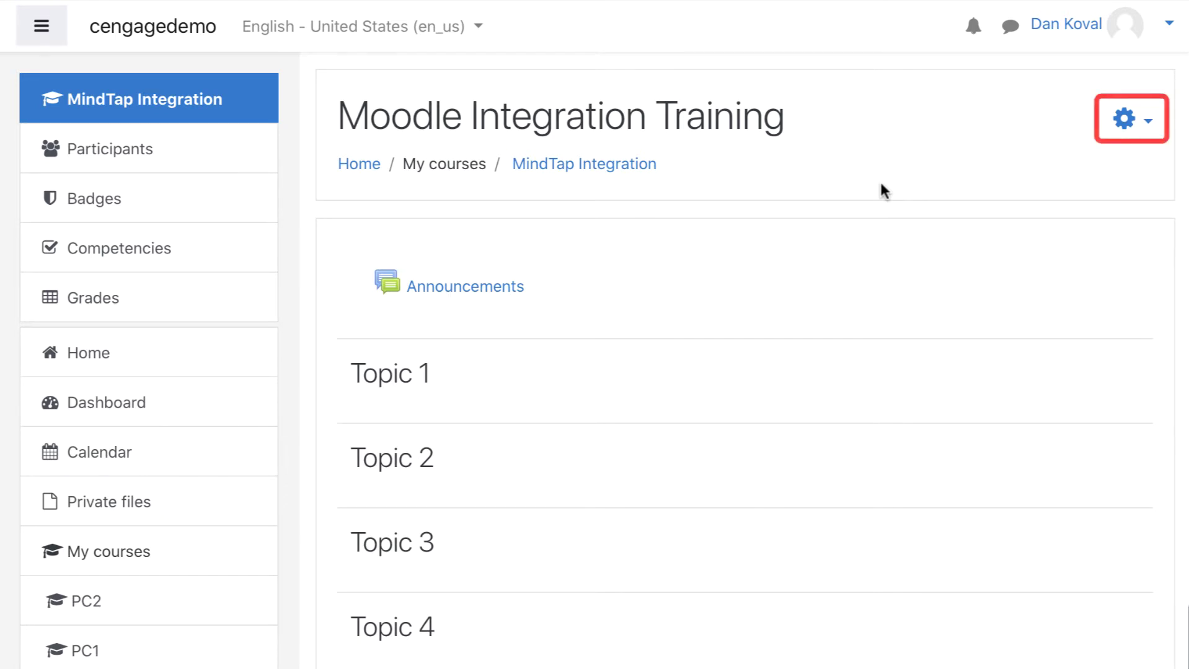
Turn course editing on and choose External tool as the top section's new activity
left_click(1124, 123)
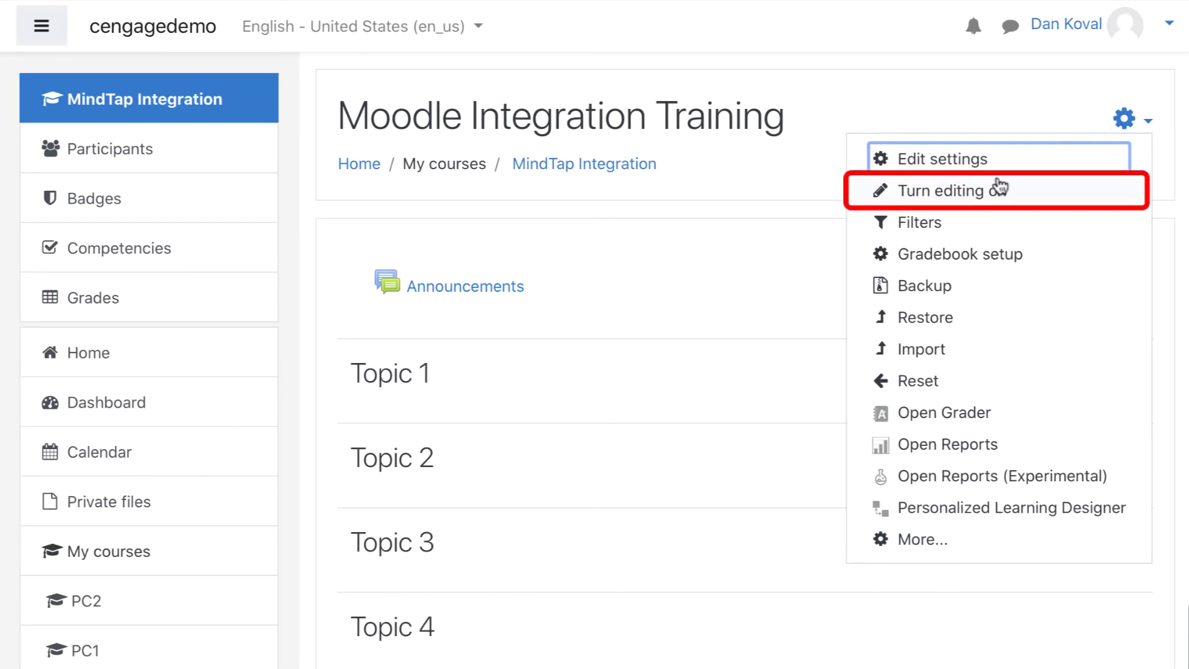
left_click(980, 187)
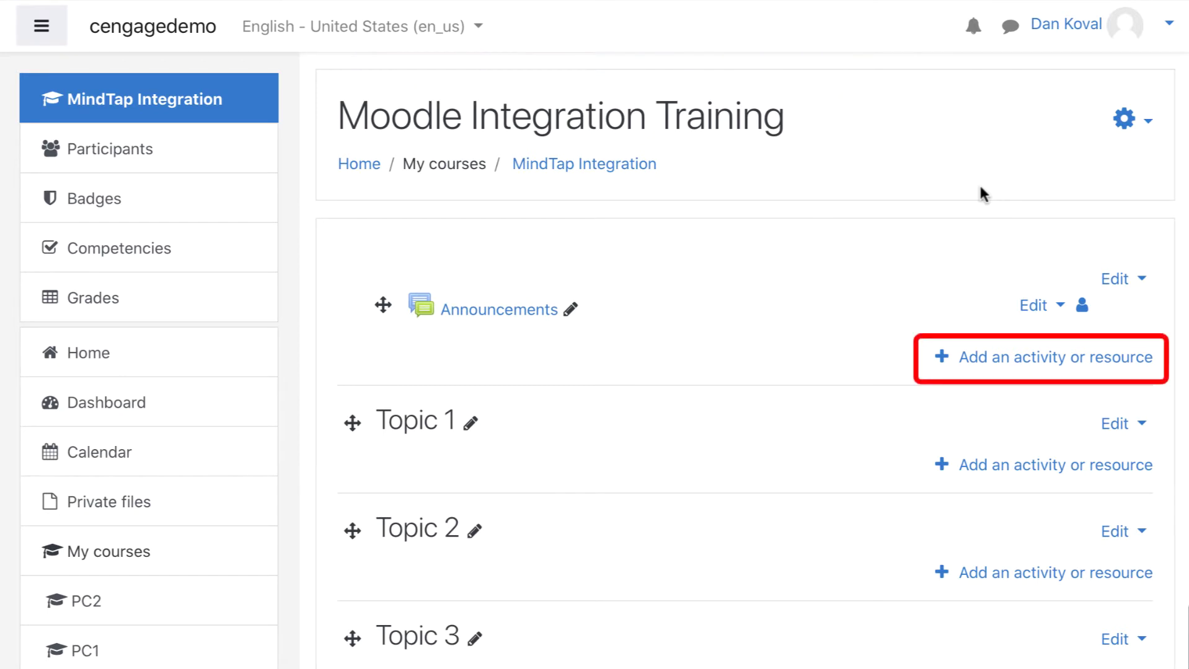
left_click(999, 357)
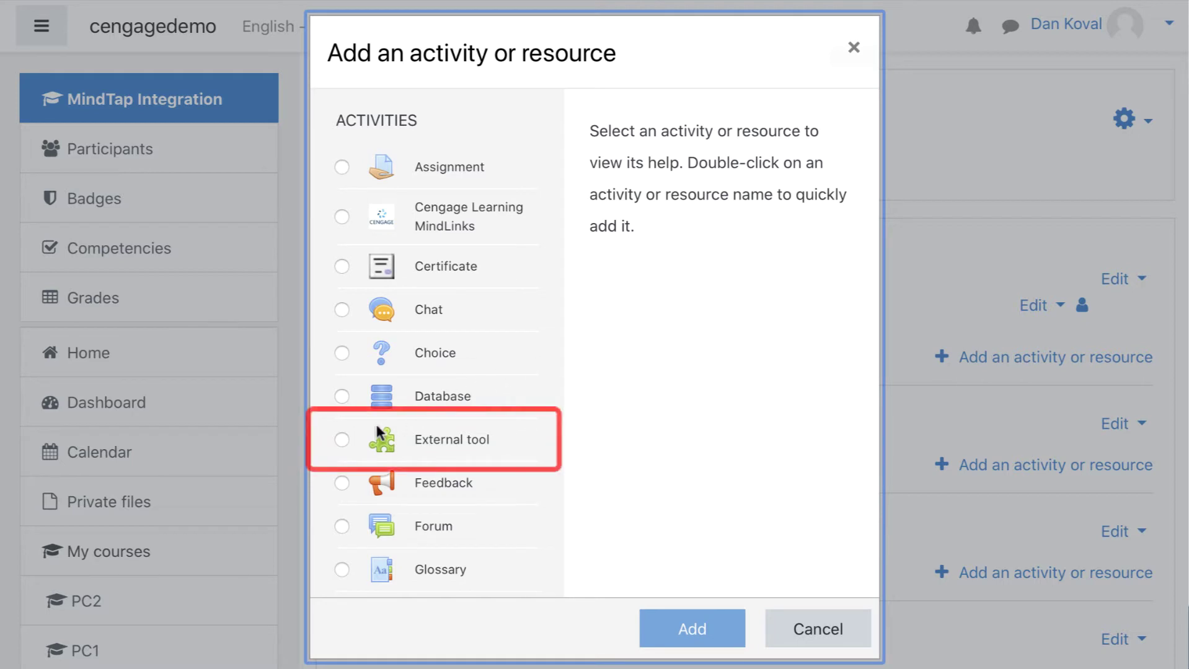
left_click(342, 440)
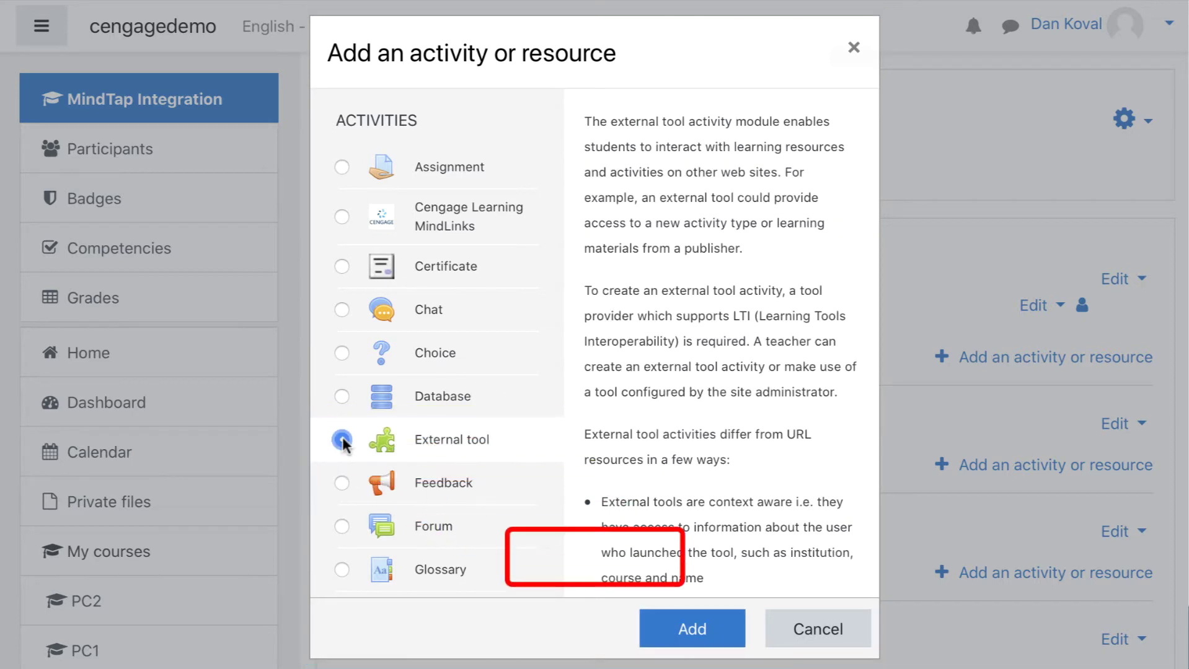
Add an External tool using the Cengage Learning MindLinks preconfigured tool and start content selection
left_click(666, 631)
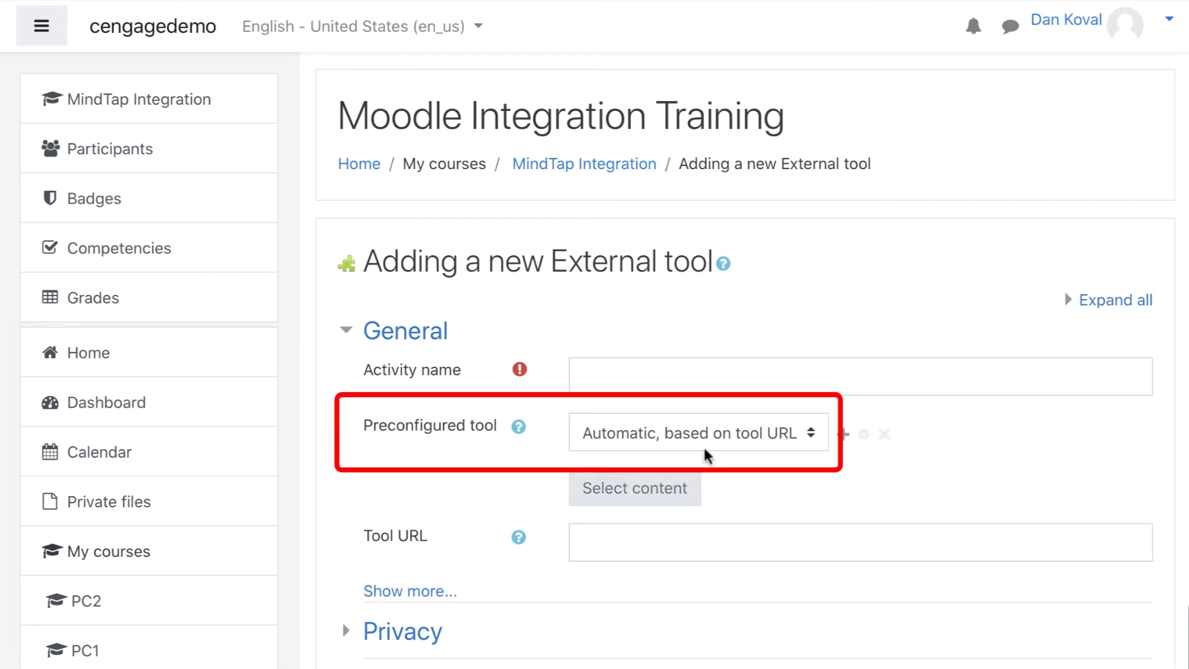
left_click(703, 437)
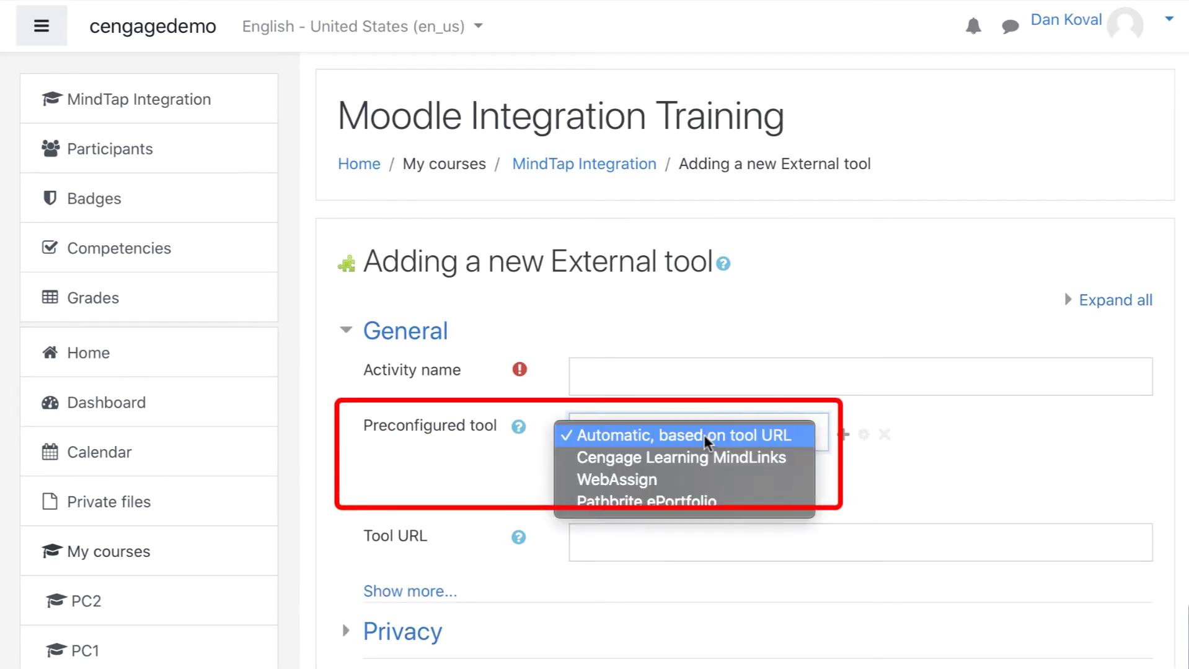
left_click(689, 466)
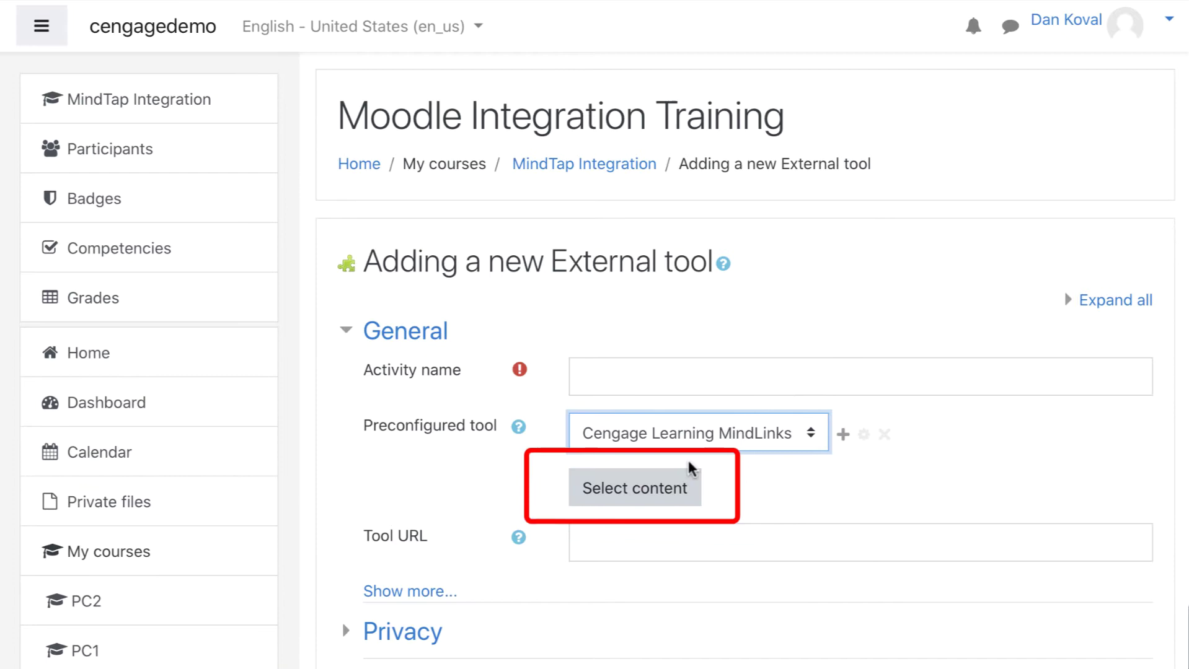
left_click(653, 500)
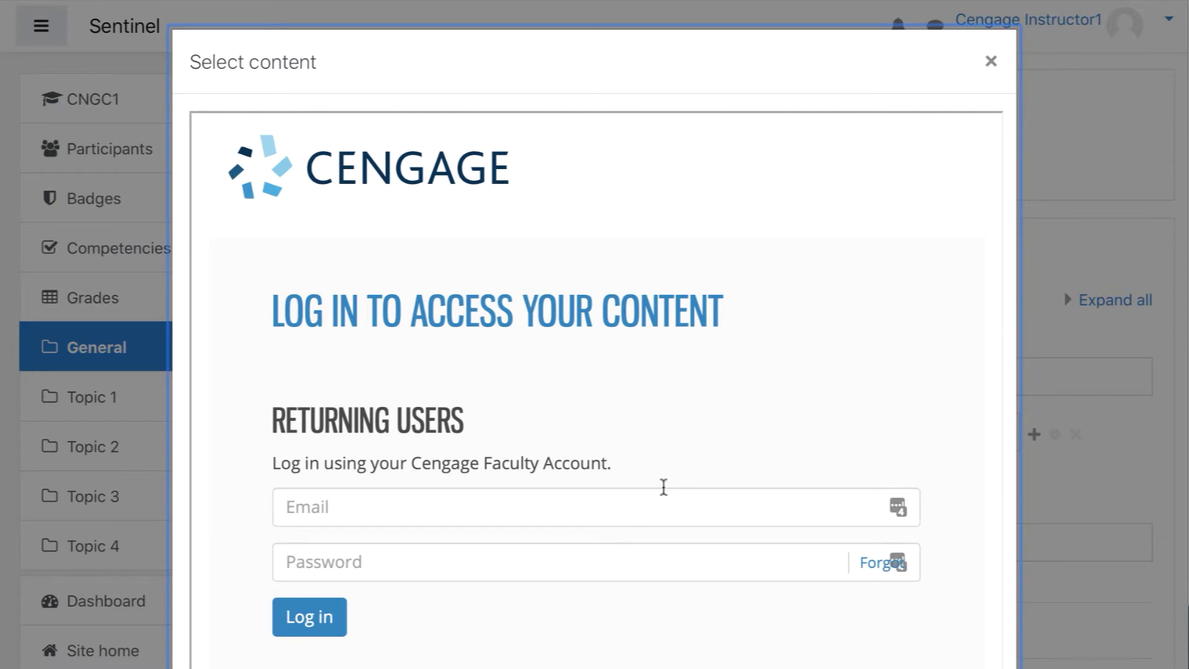
left_click(626, 500)
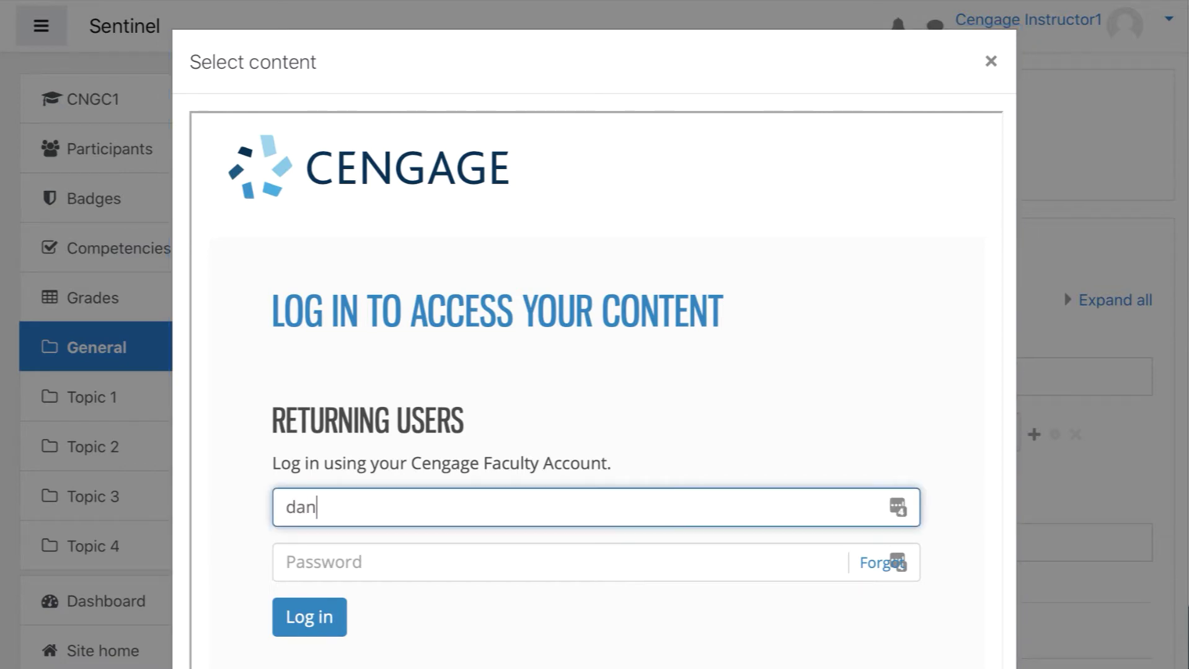
key("Tab")
type("********")
scroll(614, 372, "down", 3)
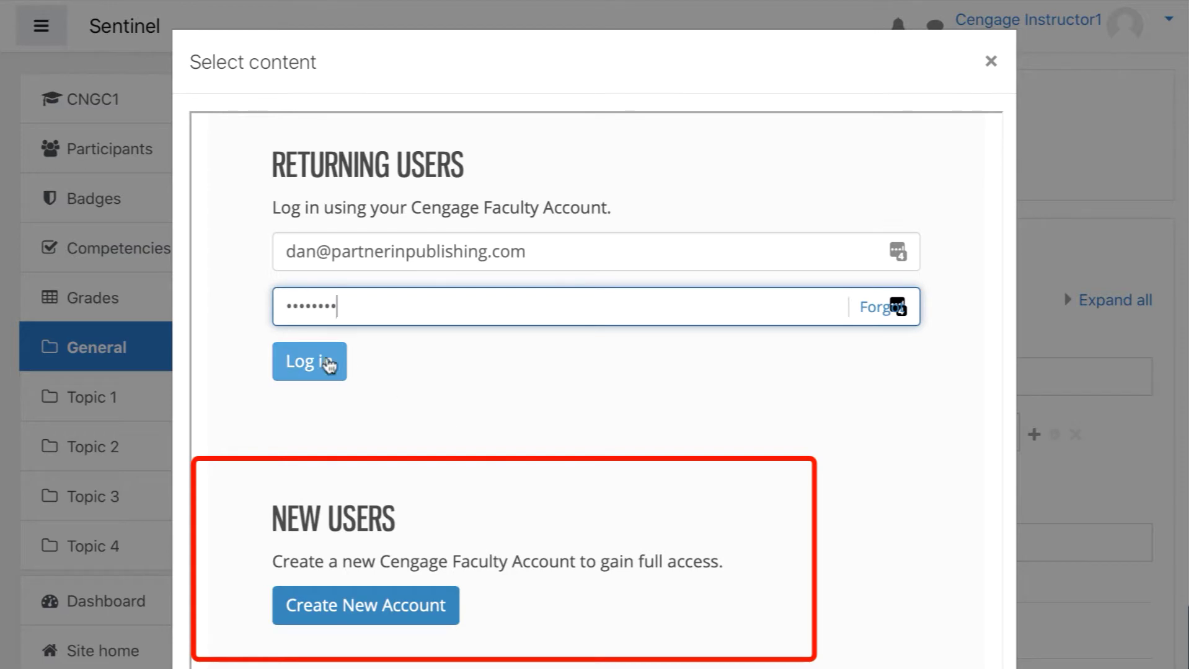
left_click(324, 361)
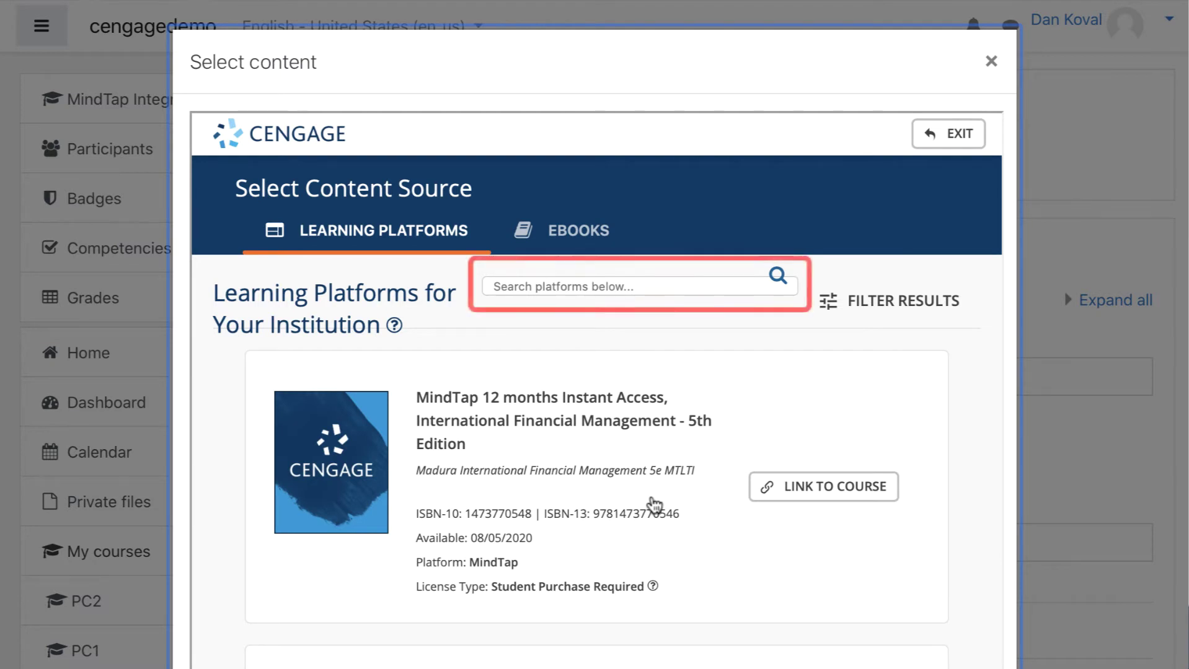
Search the platforms for 'Pride' and link Marketing Principles - 2nd Edition to the course
left_click(507, 287)
type("Pr")
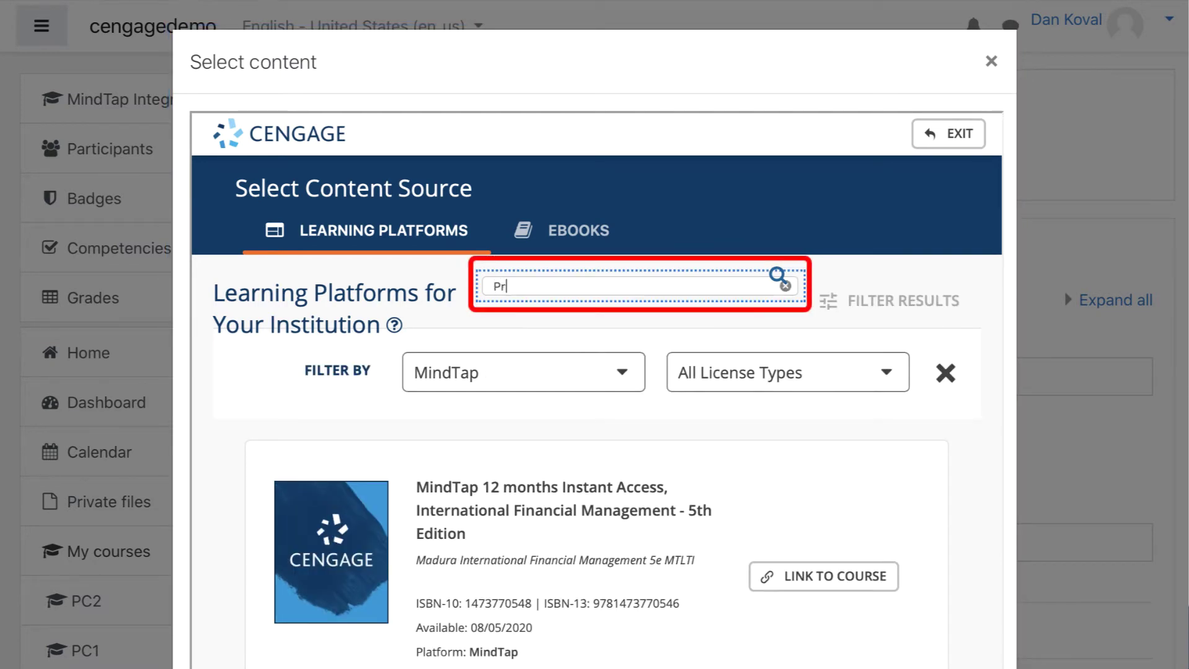
type("ide")
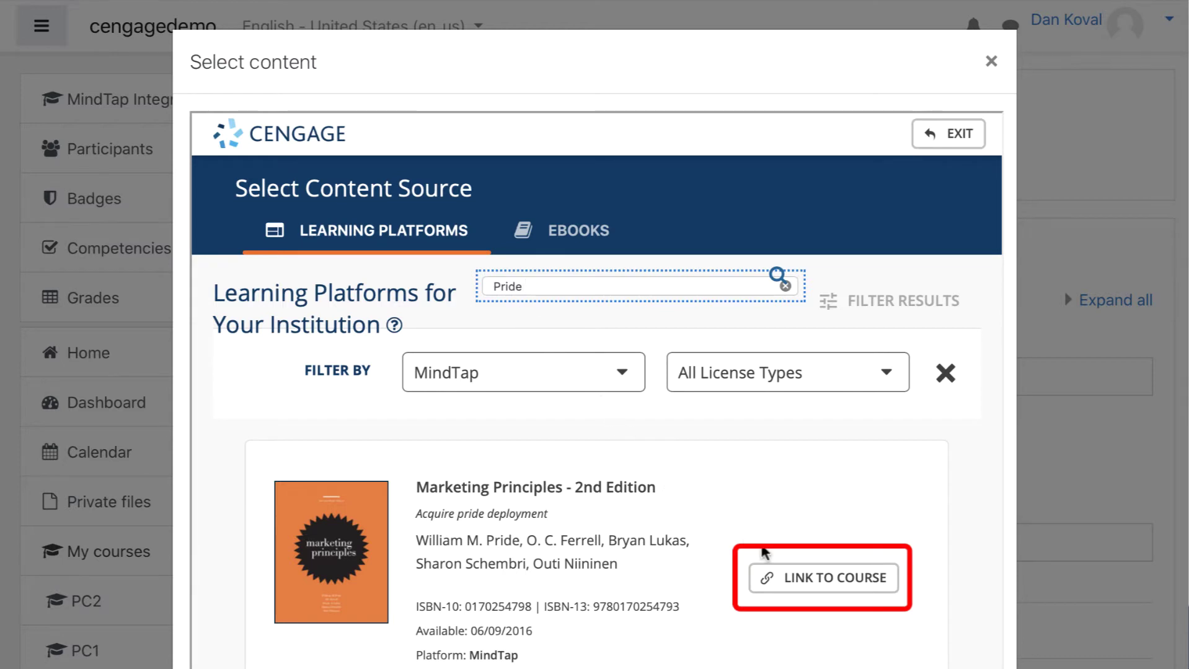
left_click(801, 580)
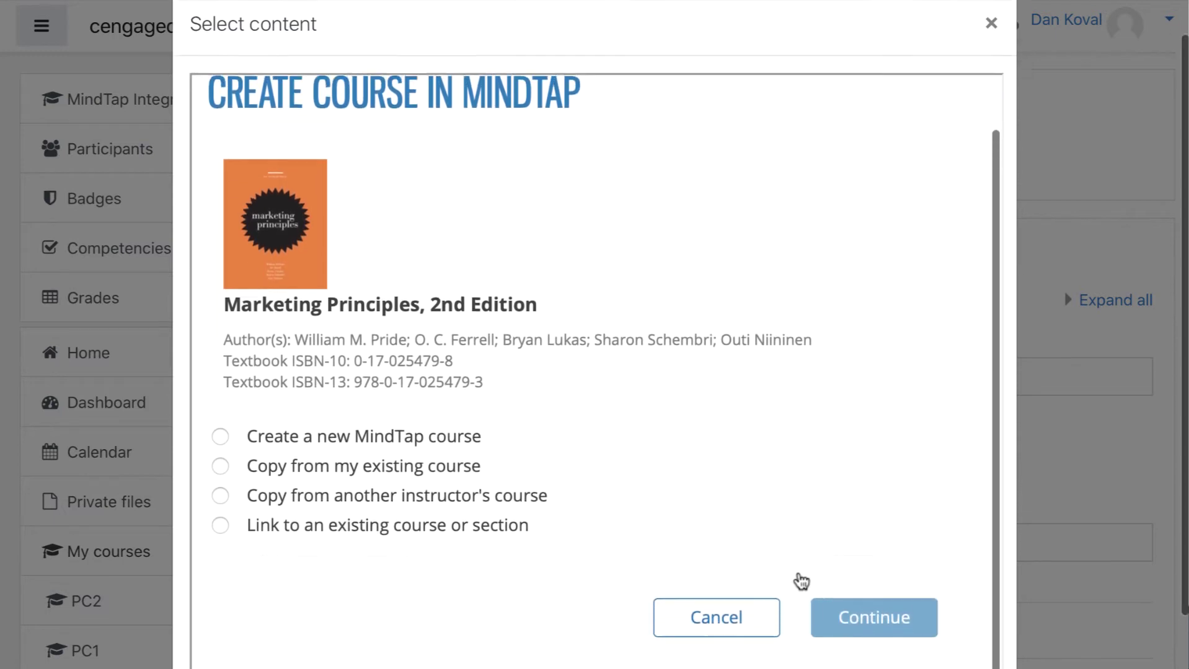
Create a new MindTap course and name it 'Marketing 101 - Fall 2020'
scroll(801, 581, "down", 1)
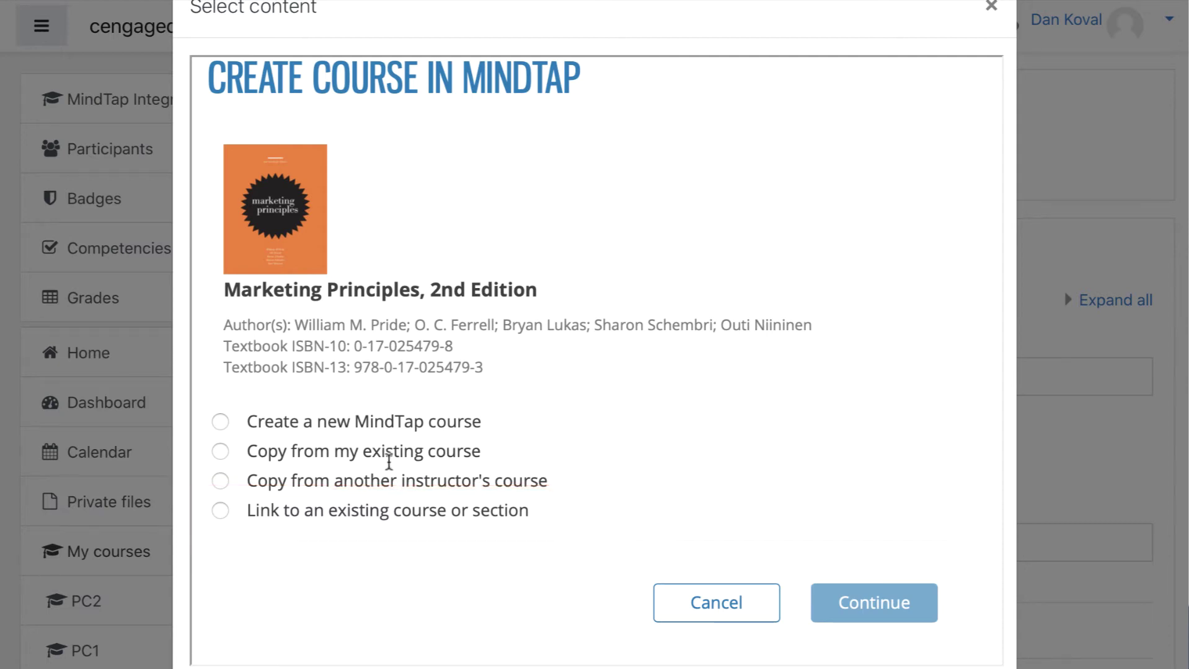
left_click(220, 422)
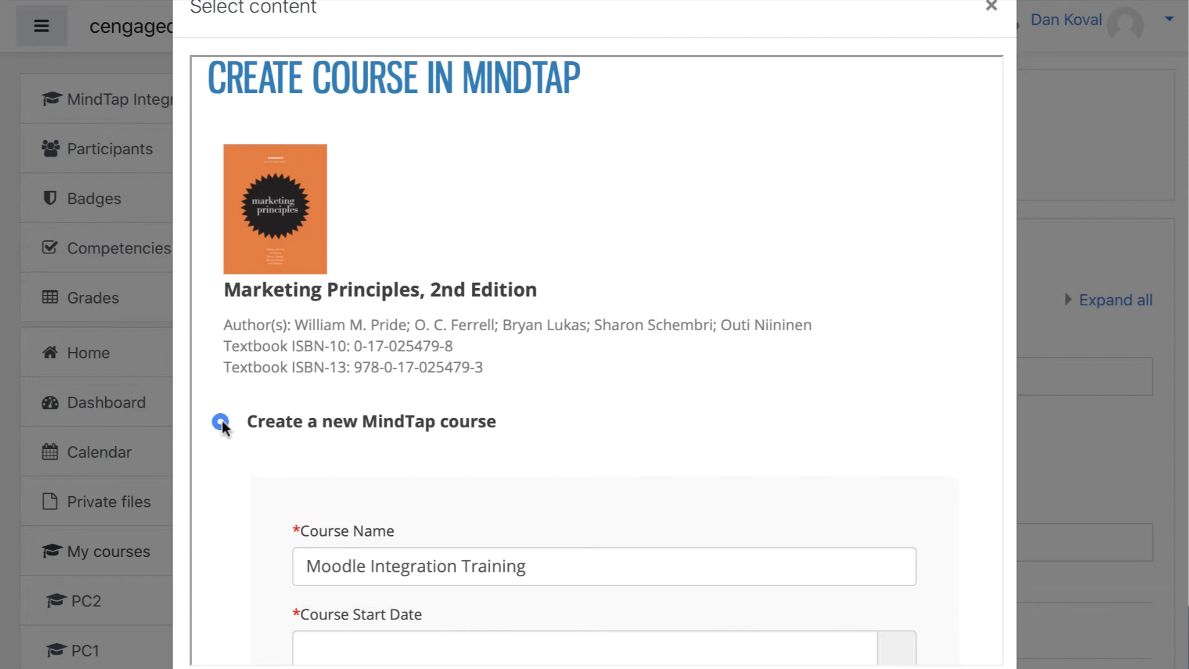
scroll(223, 427, "down", 3)
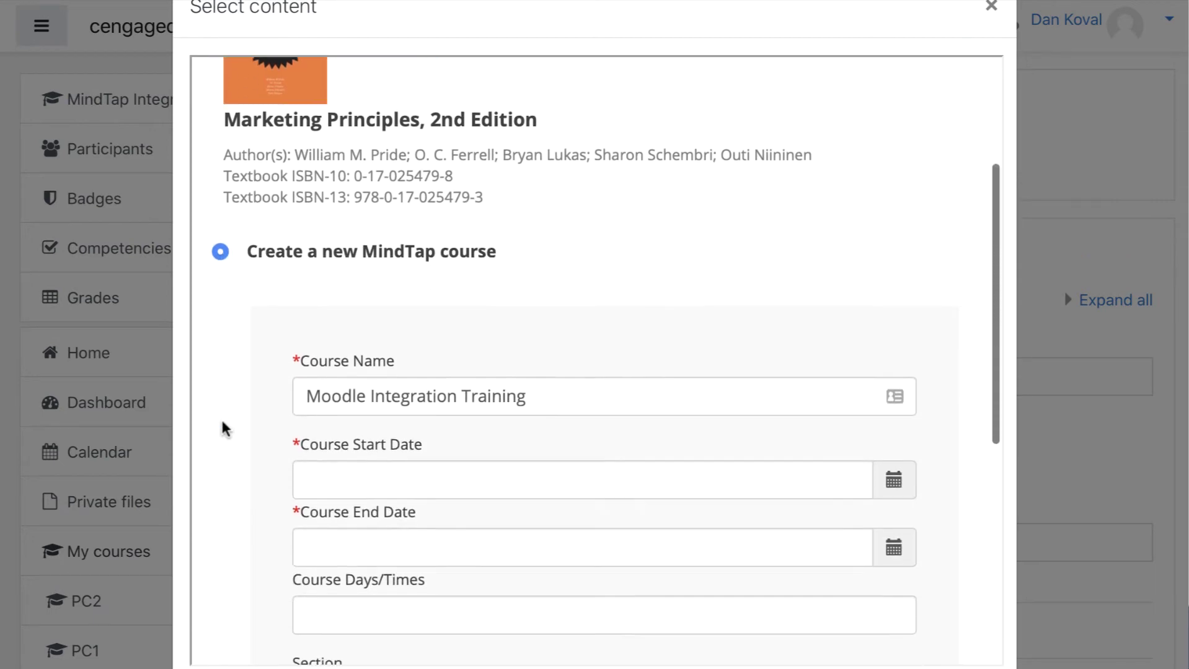
scroll(225, 429, "down", 1)
scroll(225, 429, "down", 1)
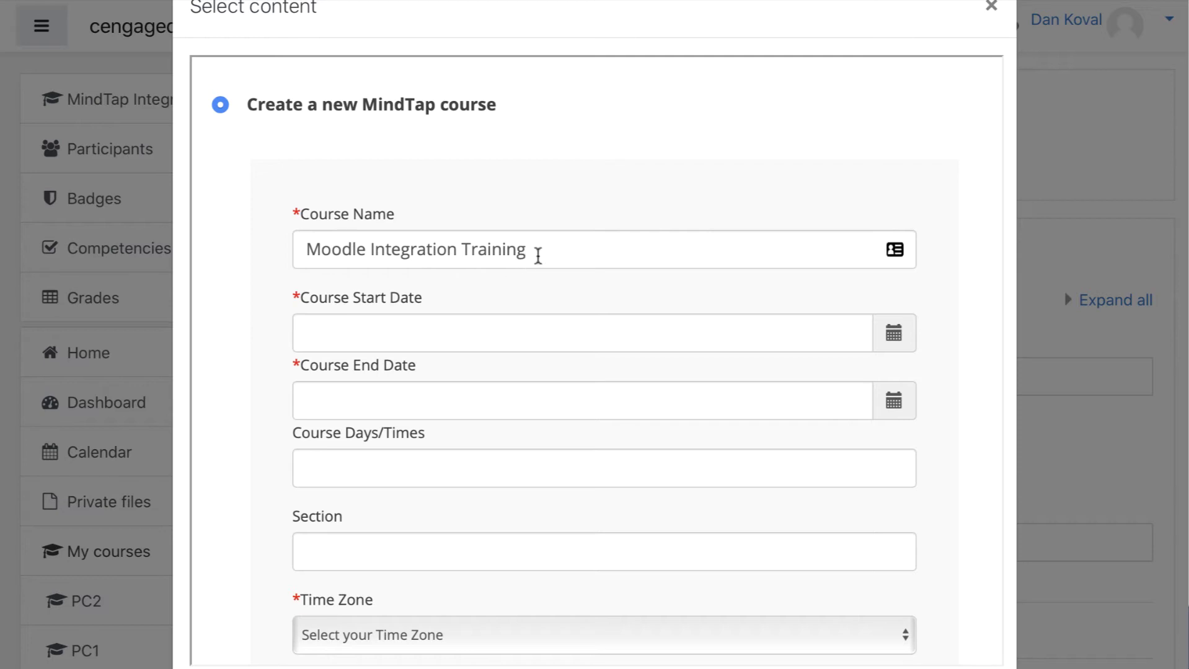
triple_click(538, 255)
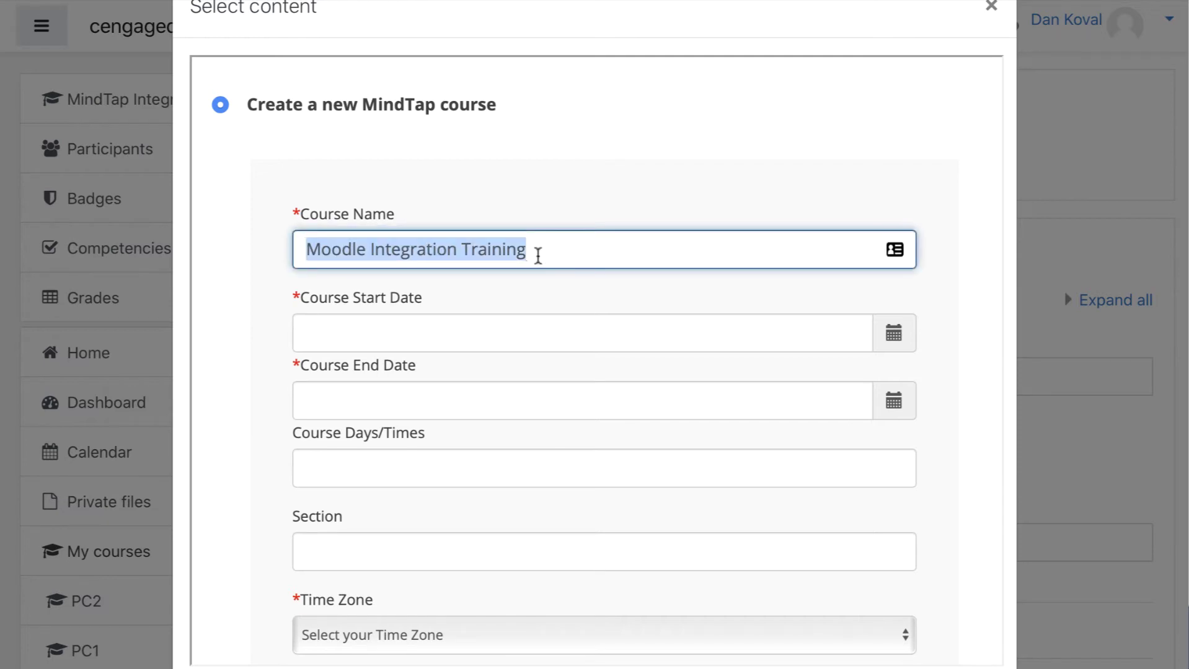
type("Marketing 101 - Fall 2020")
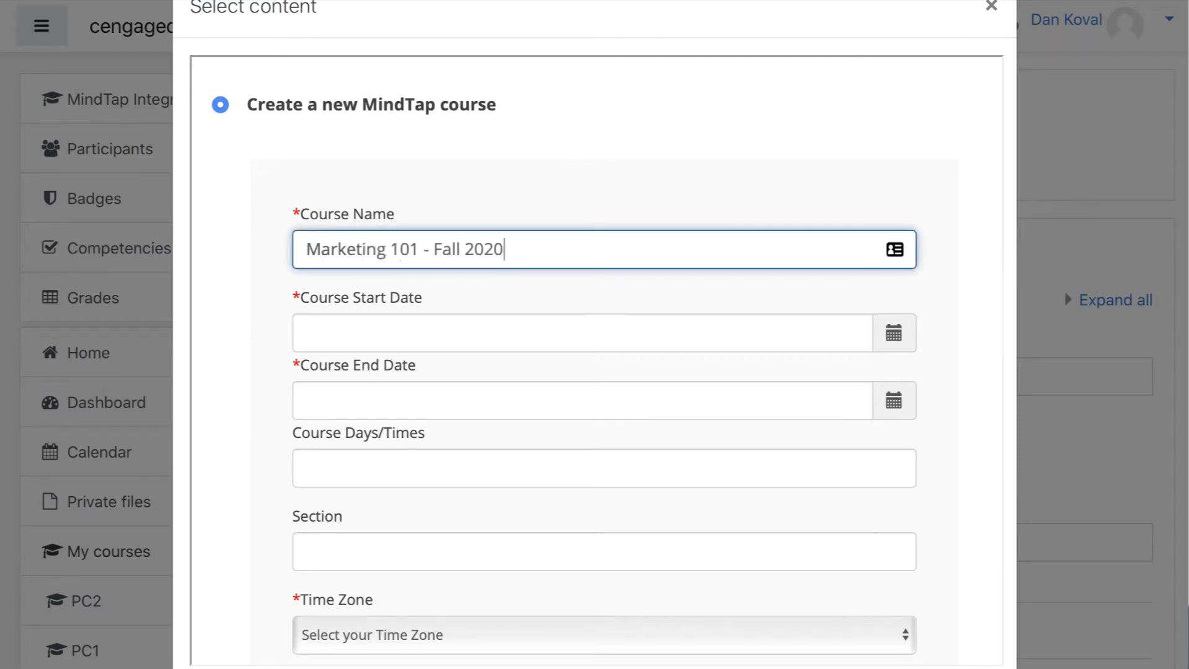
Set the course to run from 24 August 2020 to 18 December 2020
left_click(474, 331)
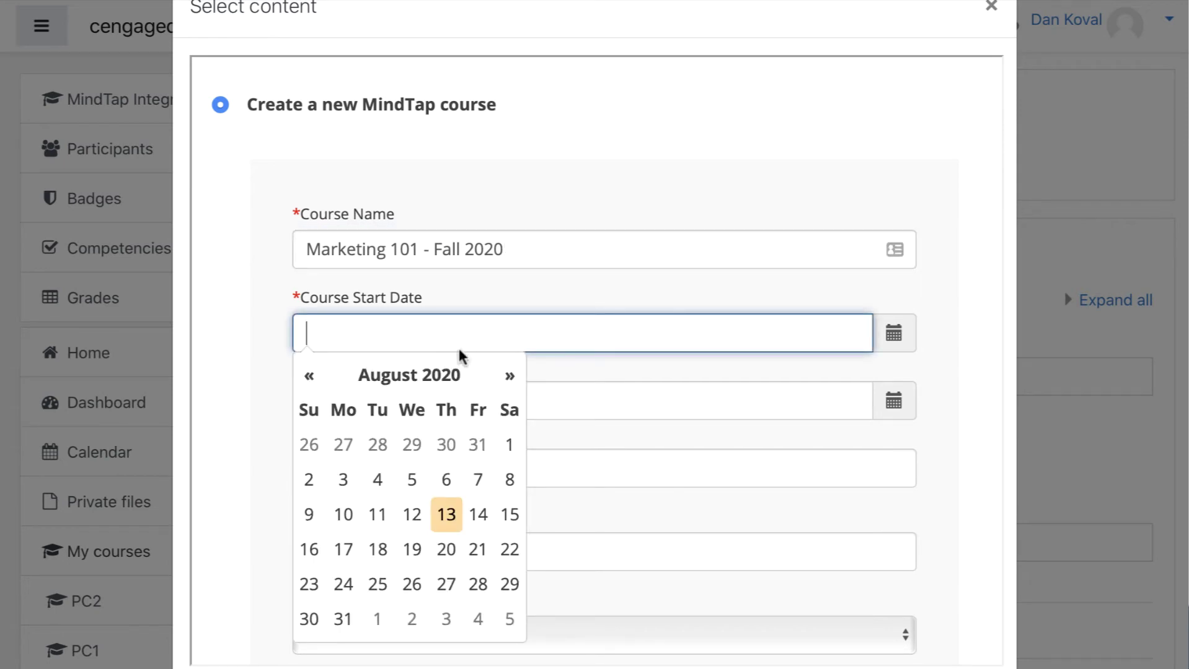
left_click(344, 581)
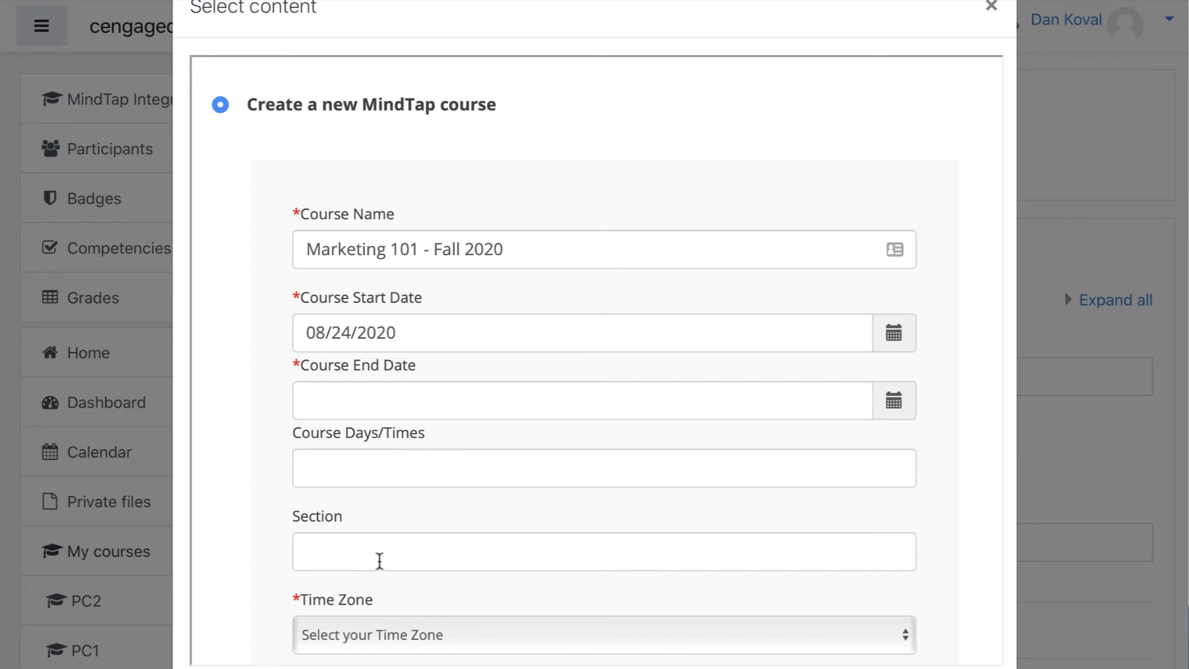
left_click(526, 410)
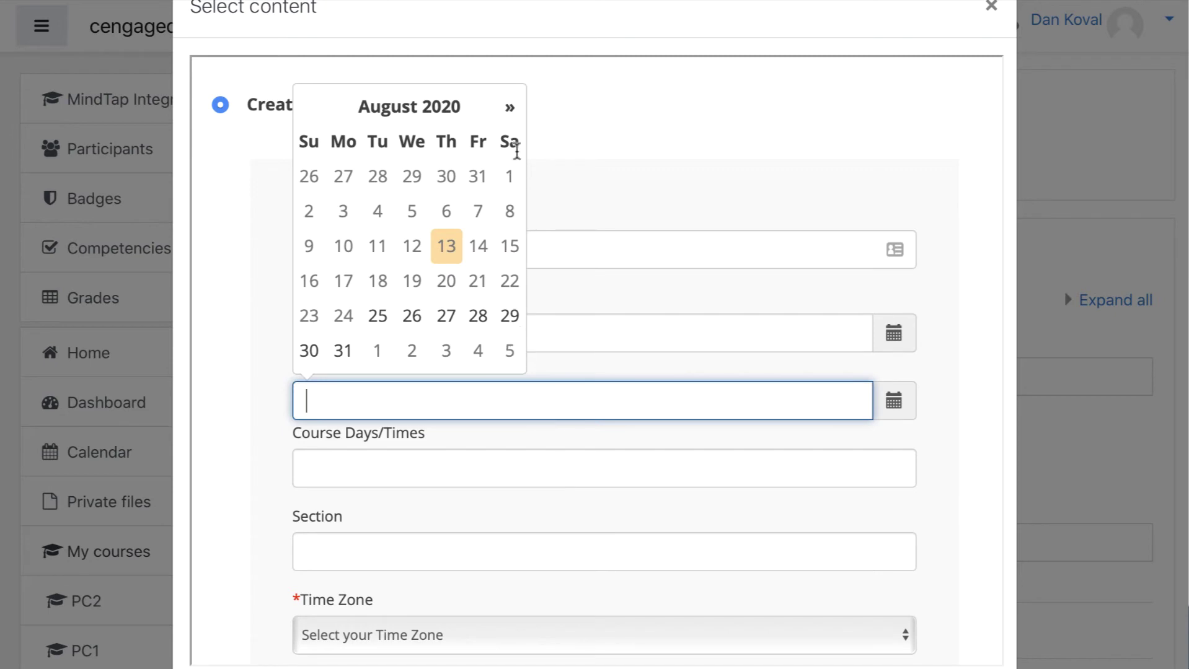
left_click(510, 118)
left_click(510, 118)
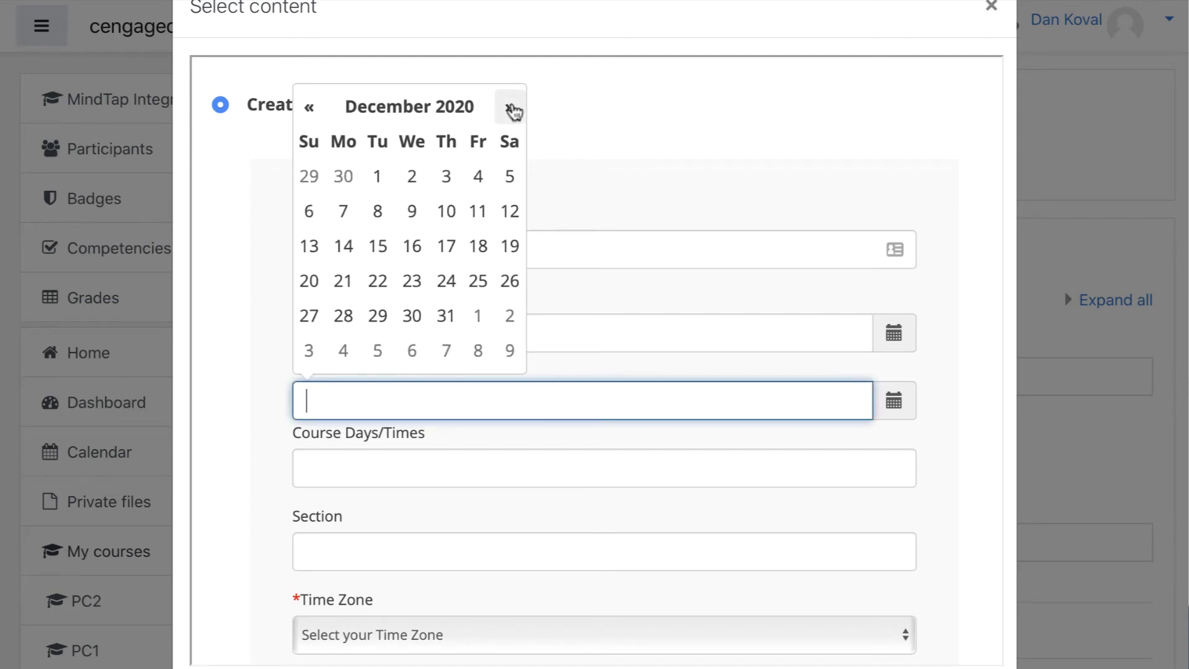
left_click(478, 247)
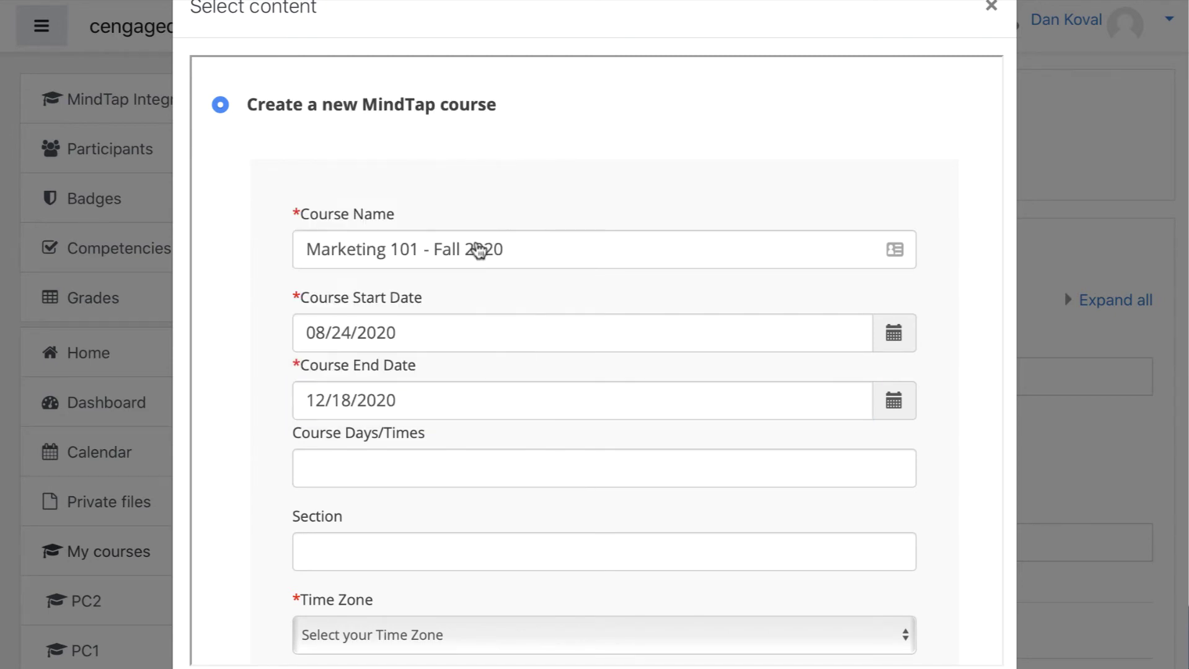
Set the time zone to Eastern Time (US & Canada) and submit the course details
left_click(398, 456)
scroll(398, 456, "down", 3)
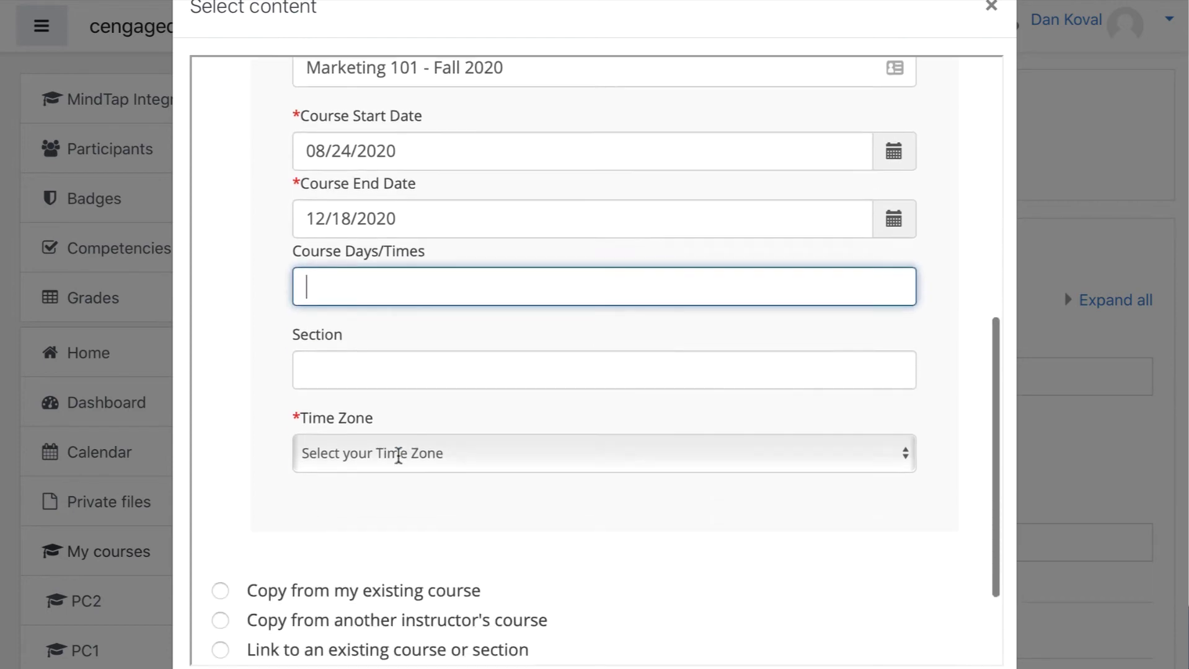
scroll(398, 456, "down", 2)
left_click(575, 338)
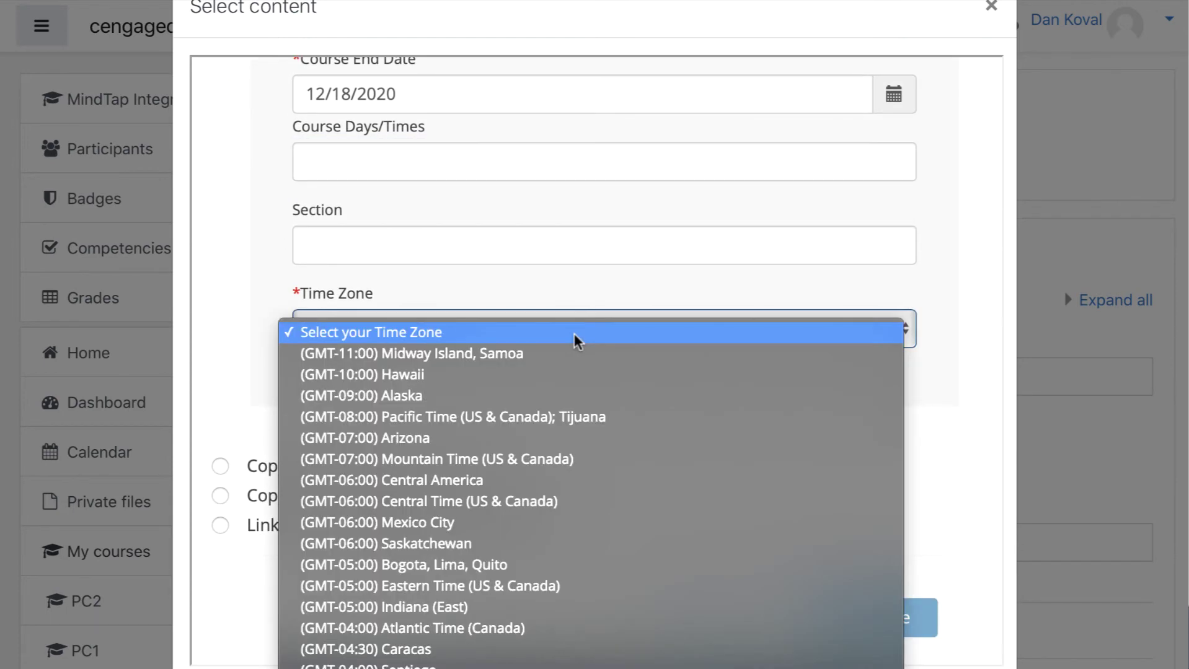
left_click(462, 589)
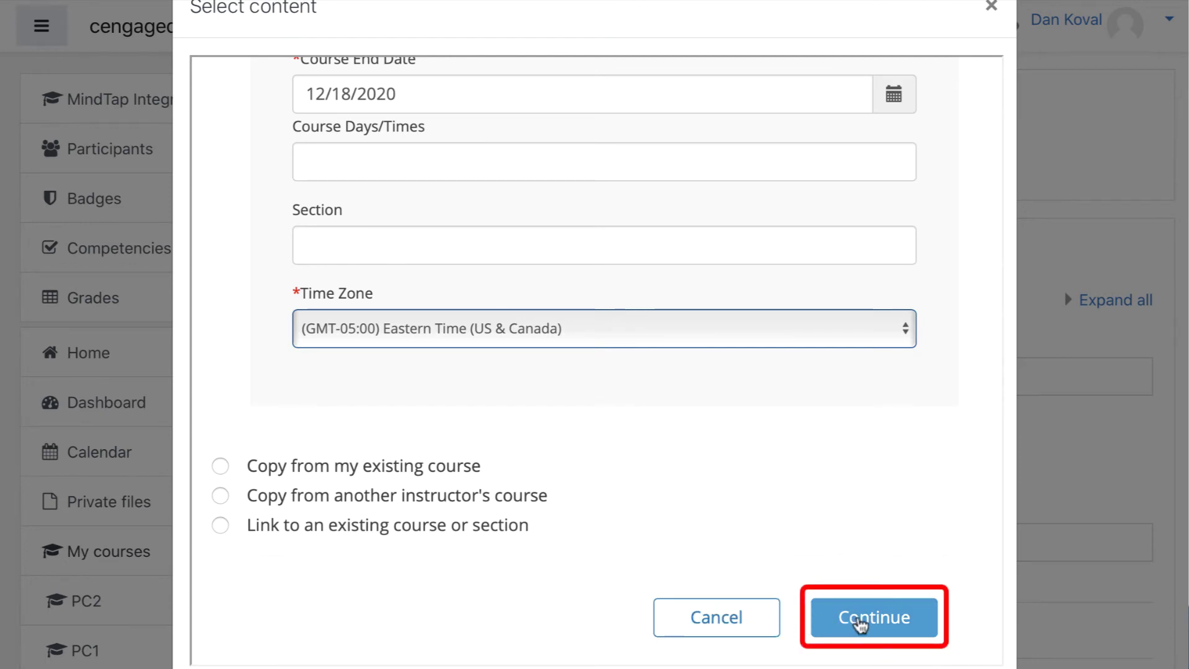
left_click(860, 625)
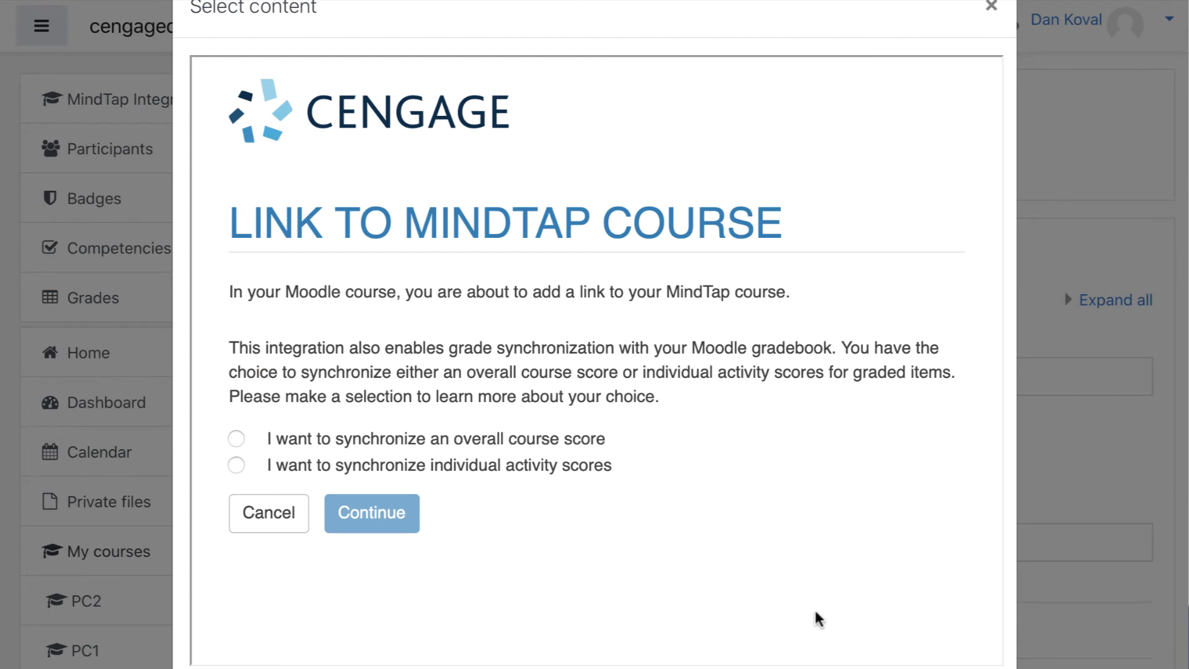
Sync individual activity scores, not the overall course score, with the Moodle gradebook
left_click(241, 438)
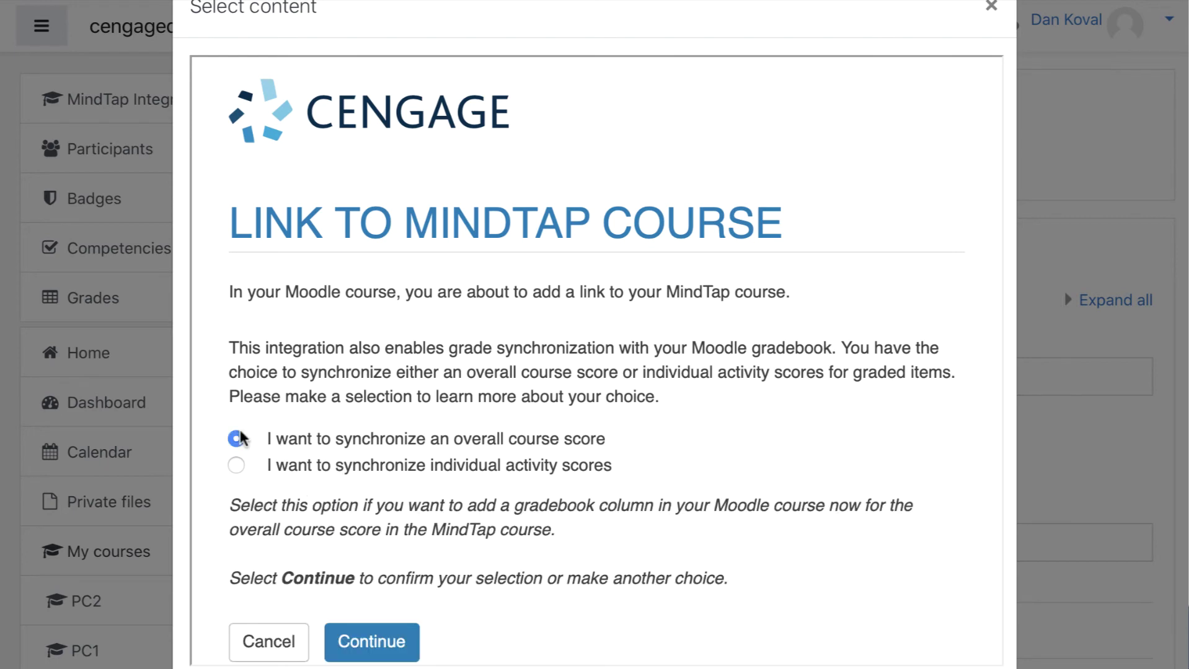
scroll(240, 438, "down", 1)
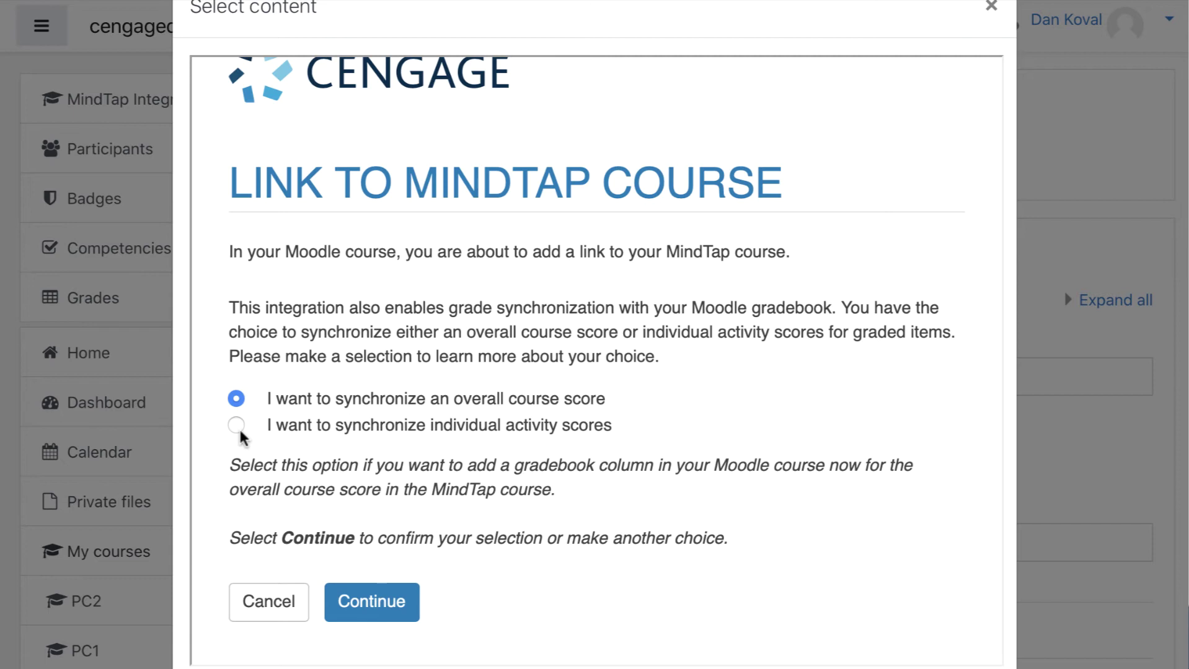
left_click(236, 427)
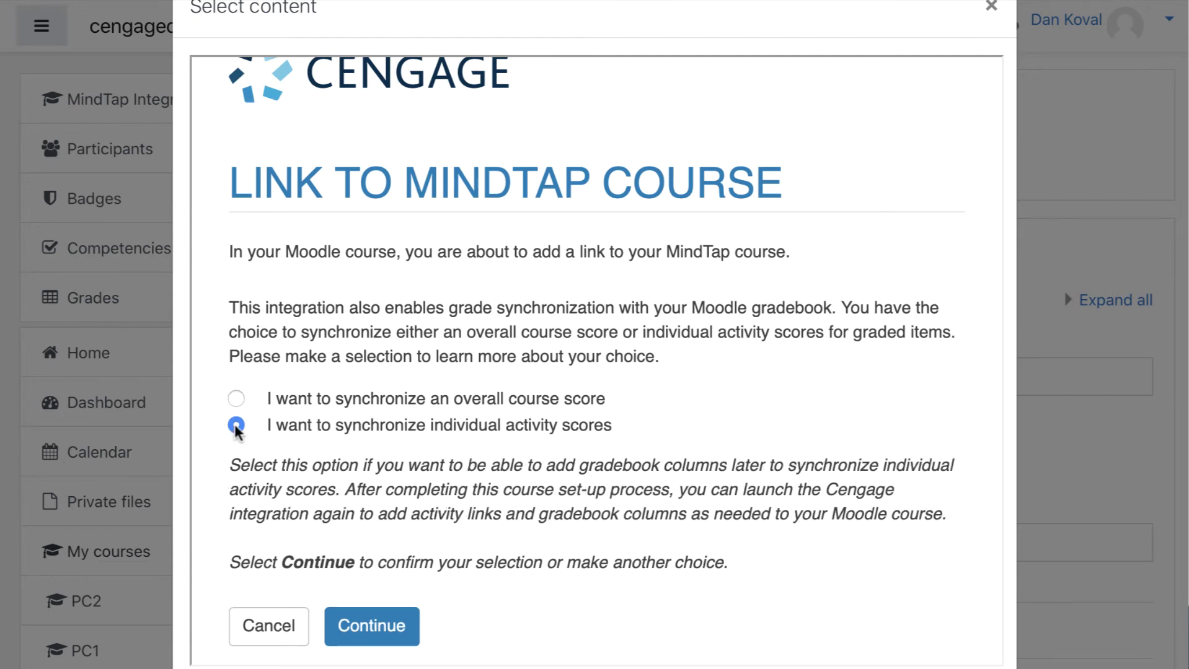
scroll(236, 431, "down", 1)
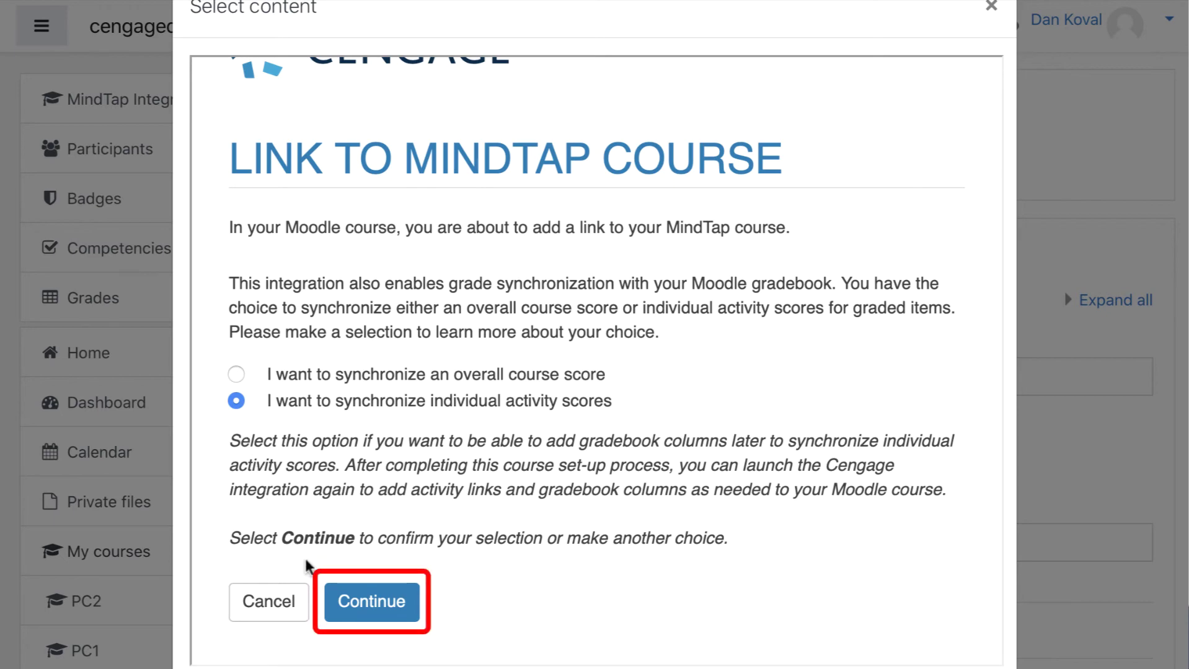
left_click(341, 602)
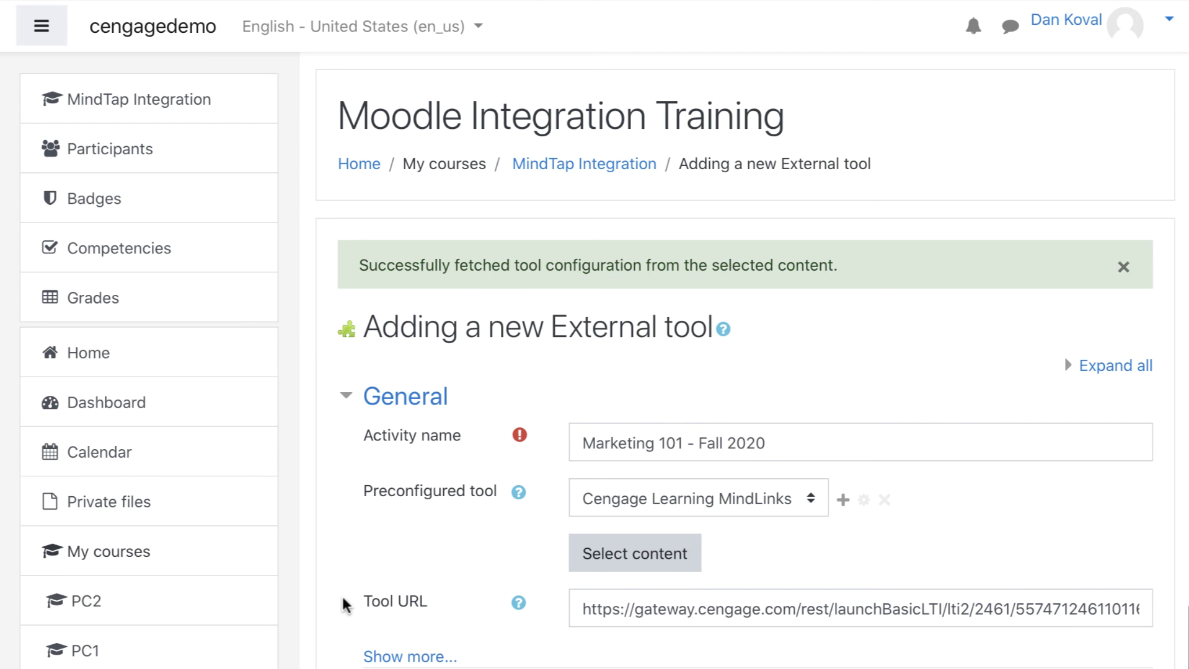
Save the external tool and move Marketing 101 - Fall 2020 above Announcements
scroll(343, 604, "down", 1)
scroll(343, 605, "down", 2)
scroll(342, 604, "down", 1)
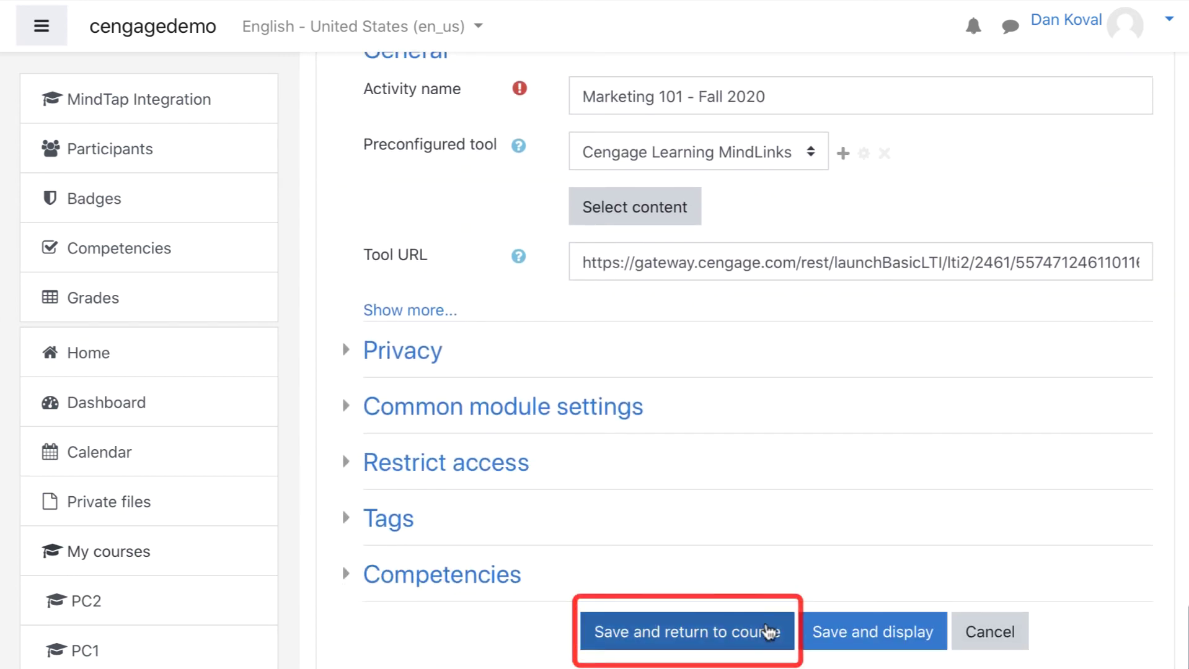
left_click(769, 629)
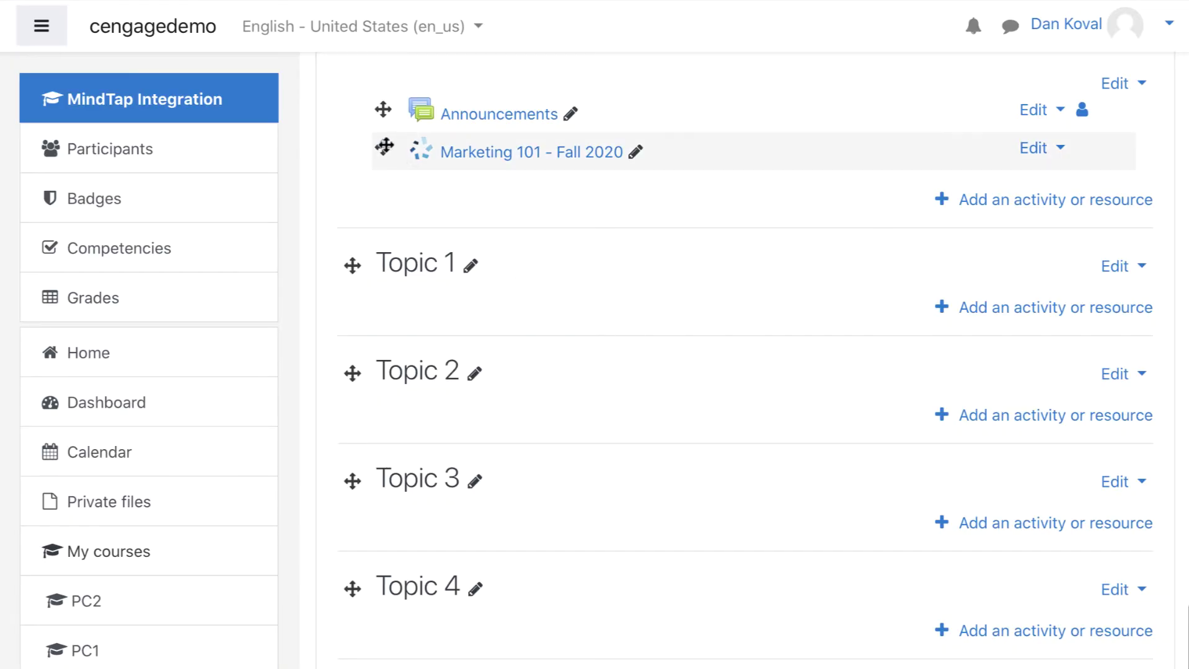
left_click_drag(384, 146, 384, 102)
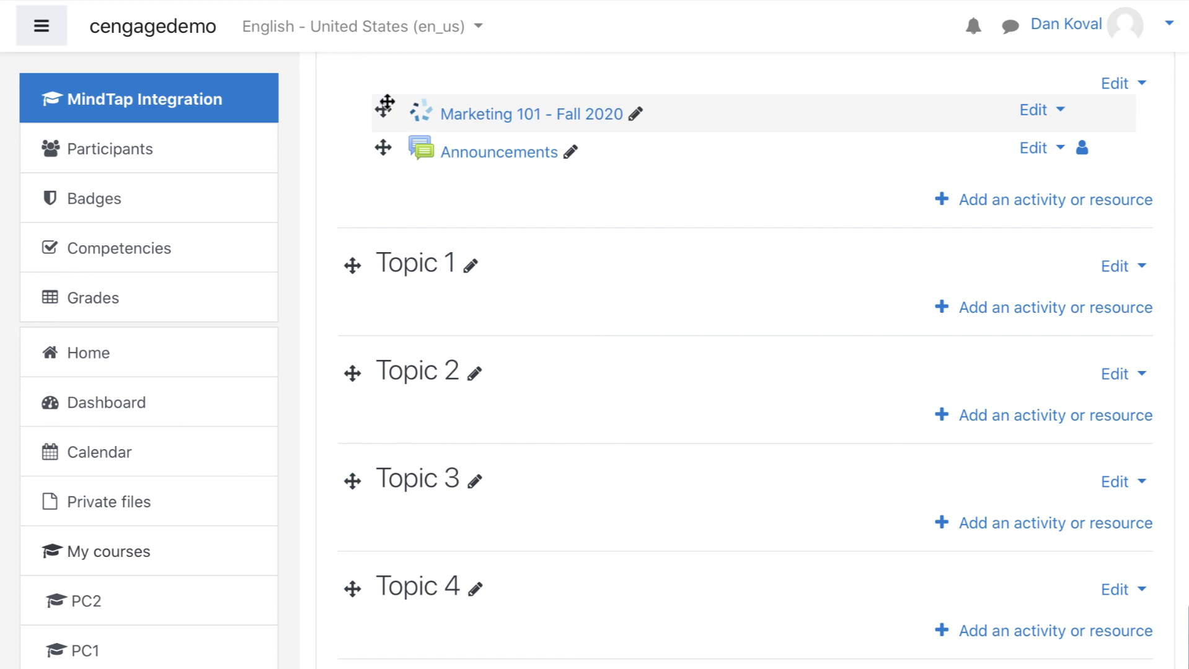
Rename the link to 'Find and Register for your Cengage Materials Here'
left_click(639, 114)
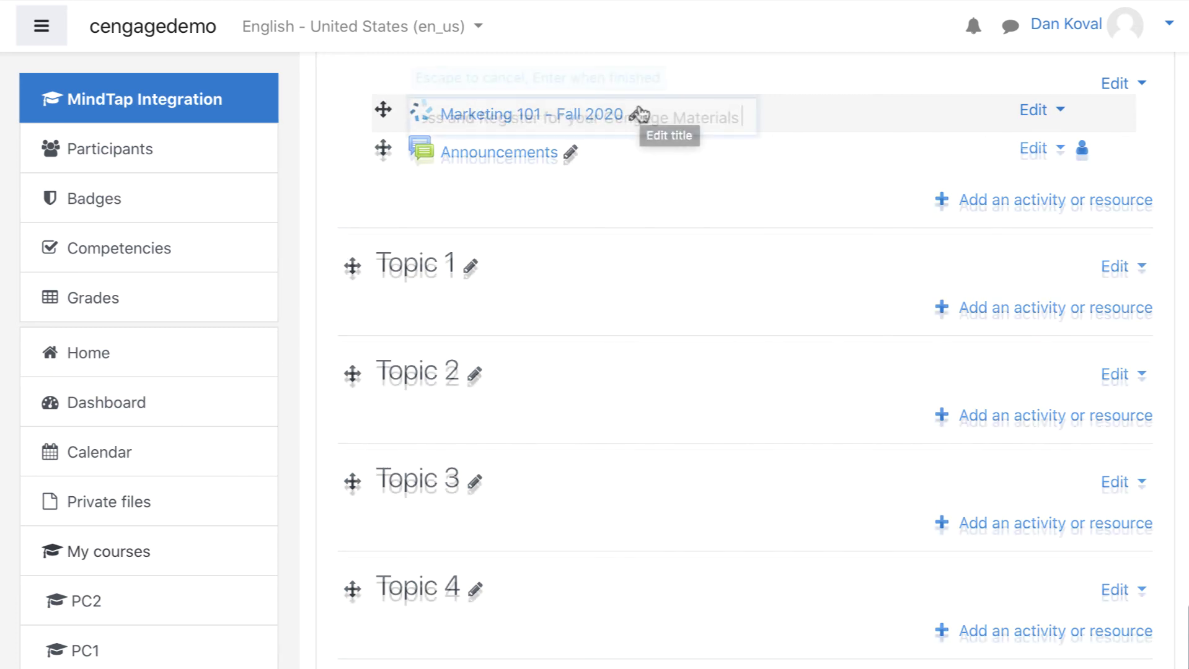
type("Find and Register for your Cengage Materials Here")
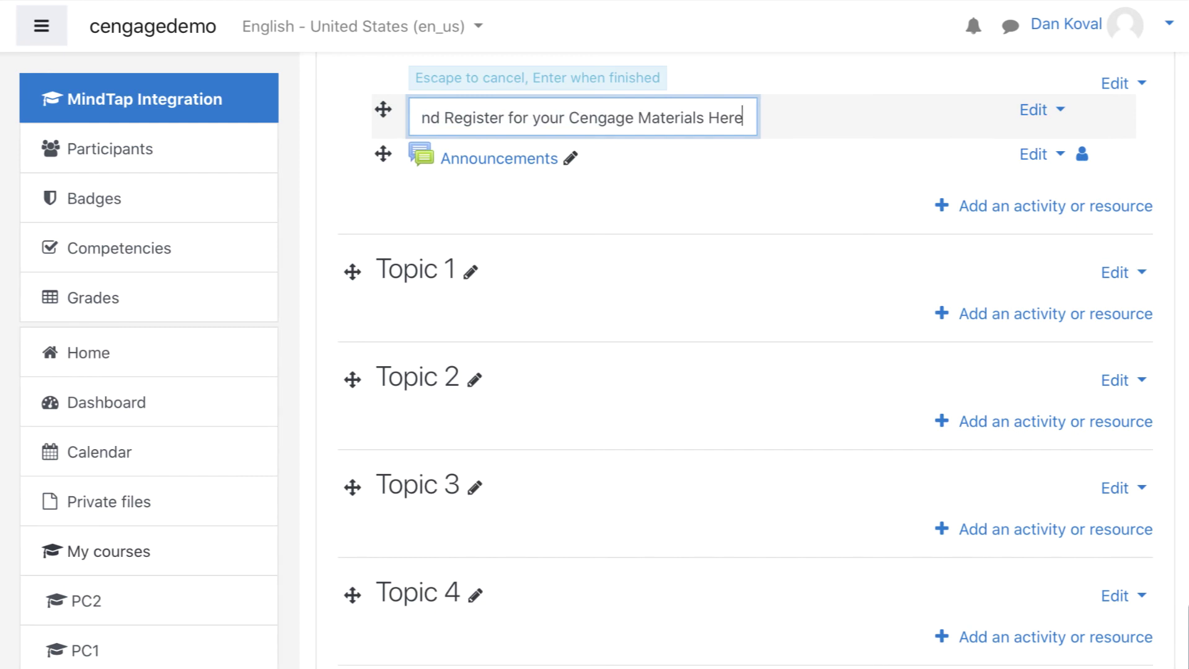
key("Return")
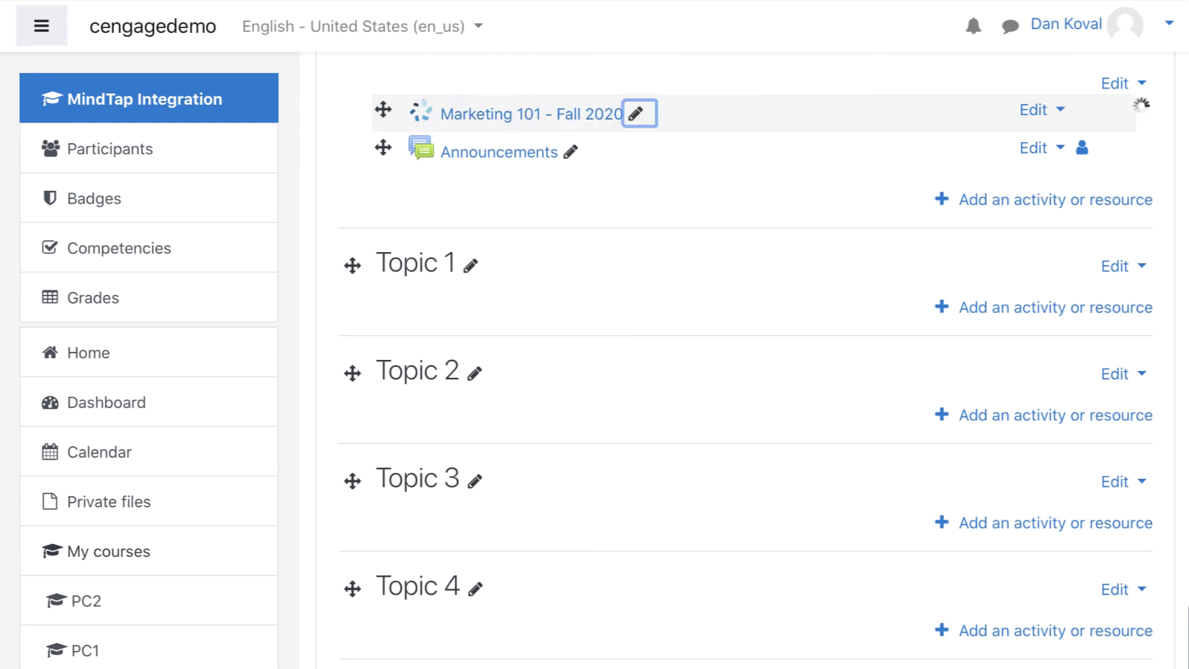